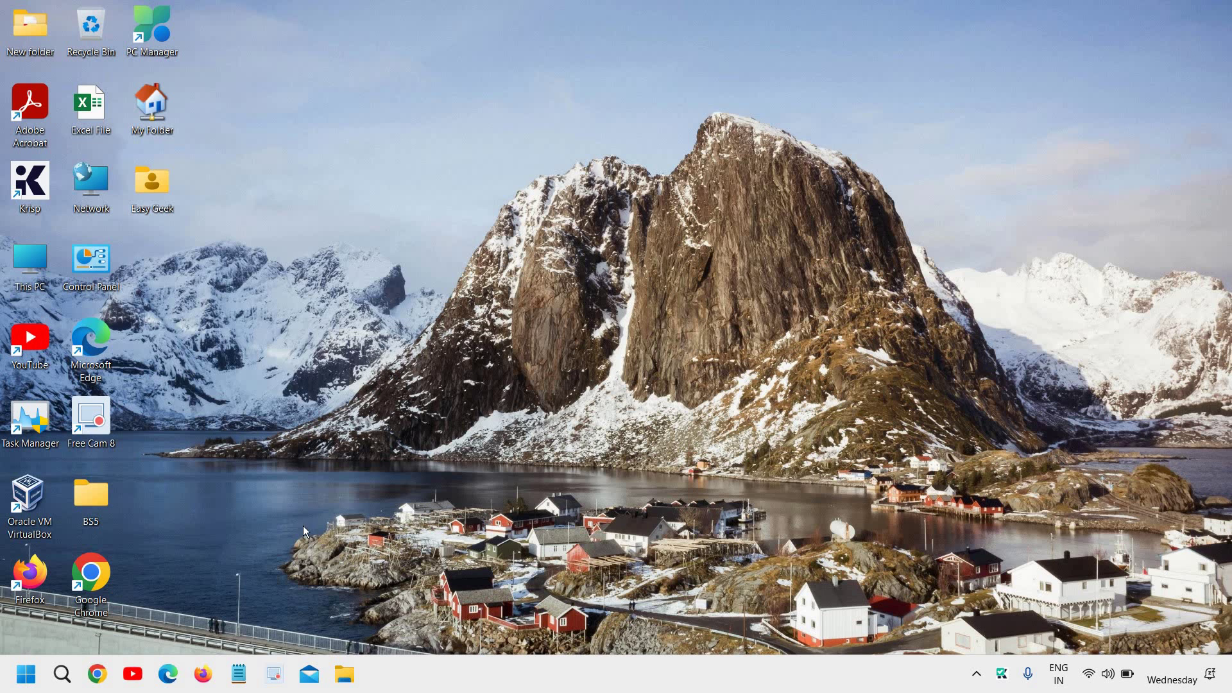
- Search Windows for 'control' and open the Control Panel best match
click(63, 673)
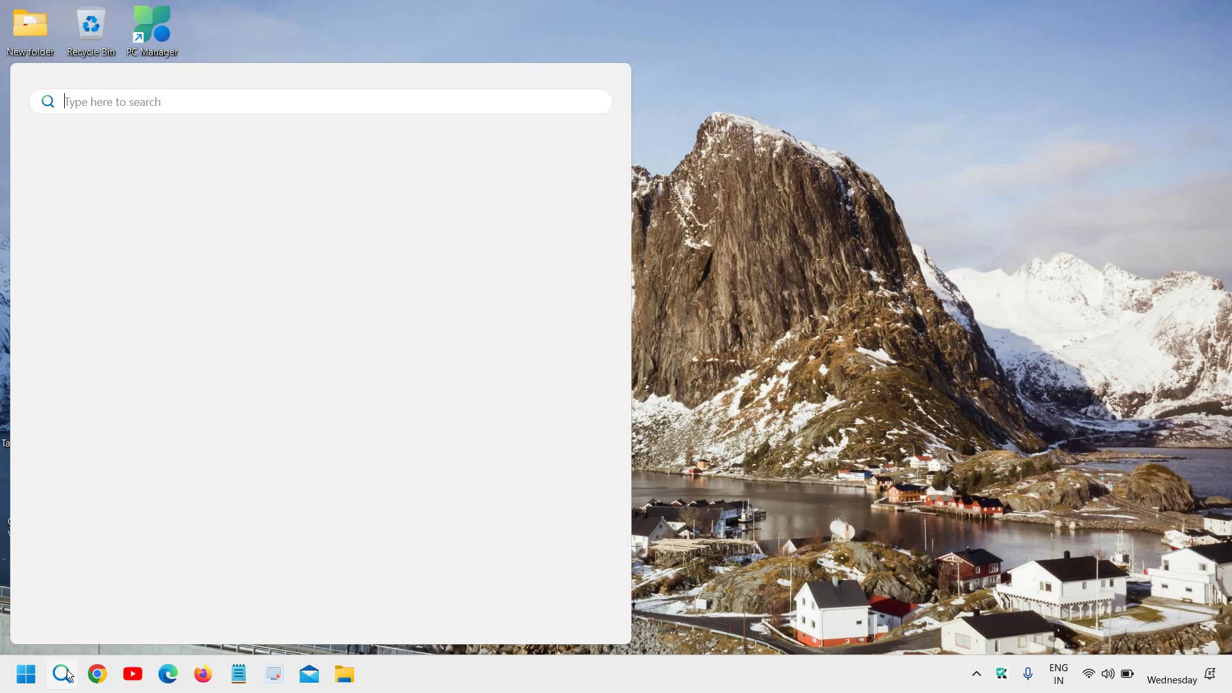
text(contr)
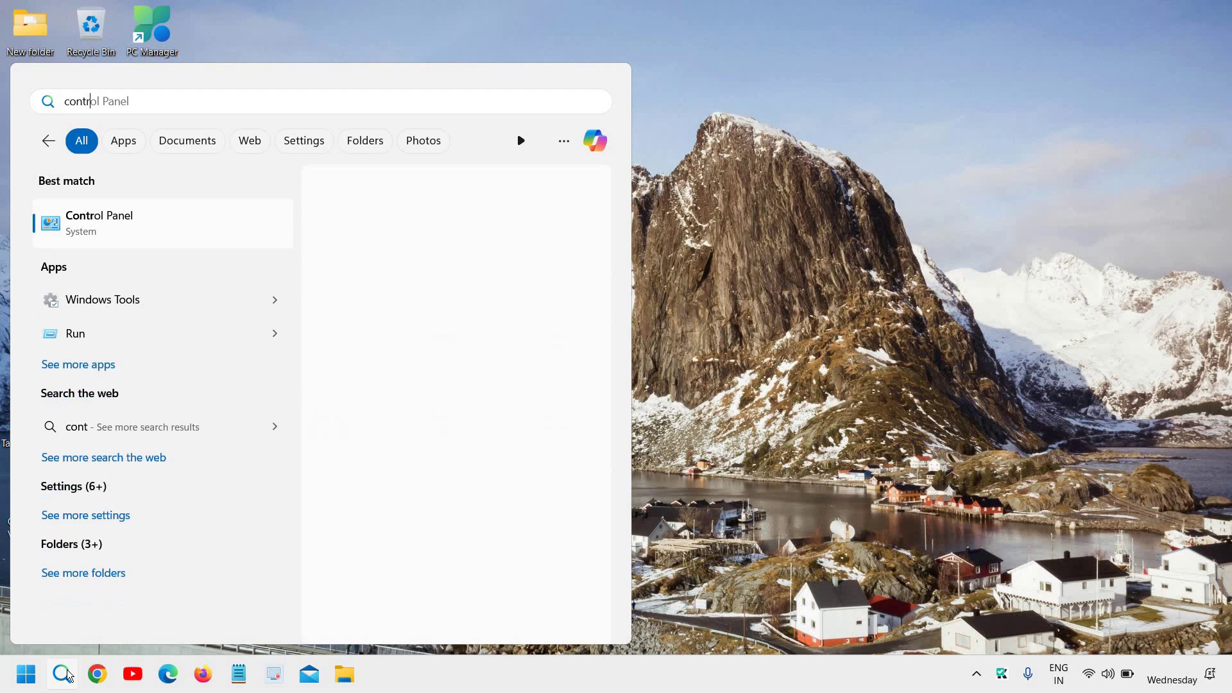
text(ol)
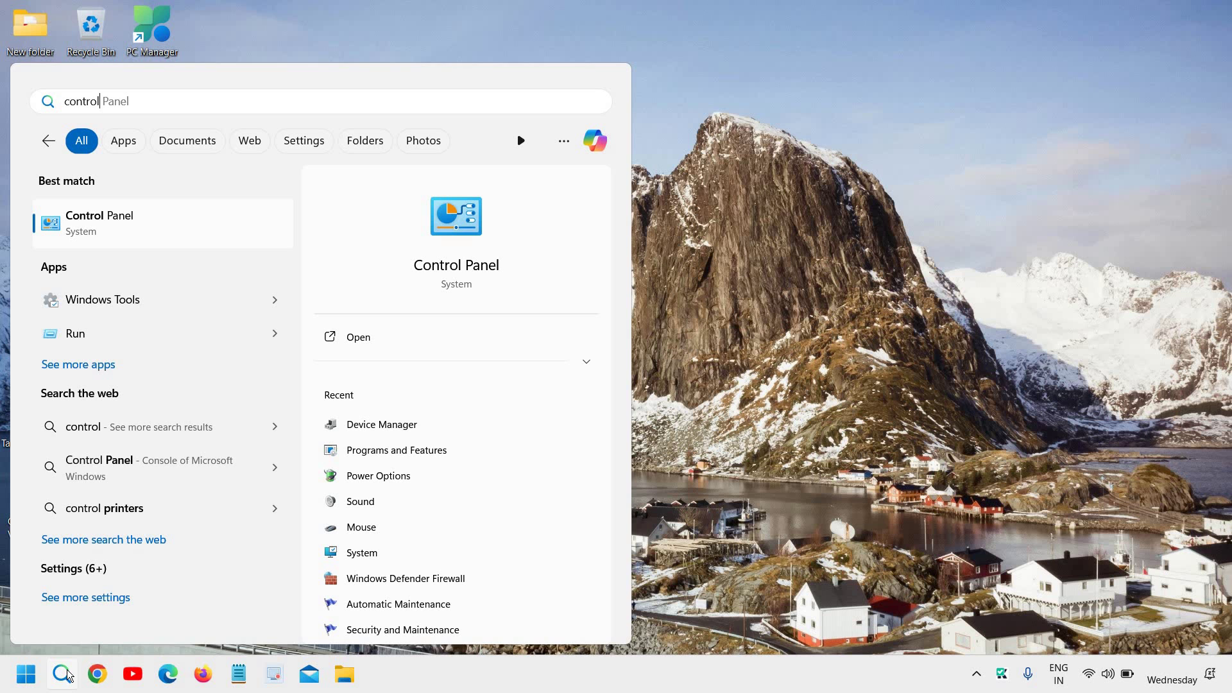
click(188, 232)
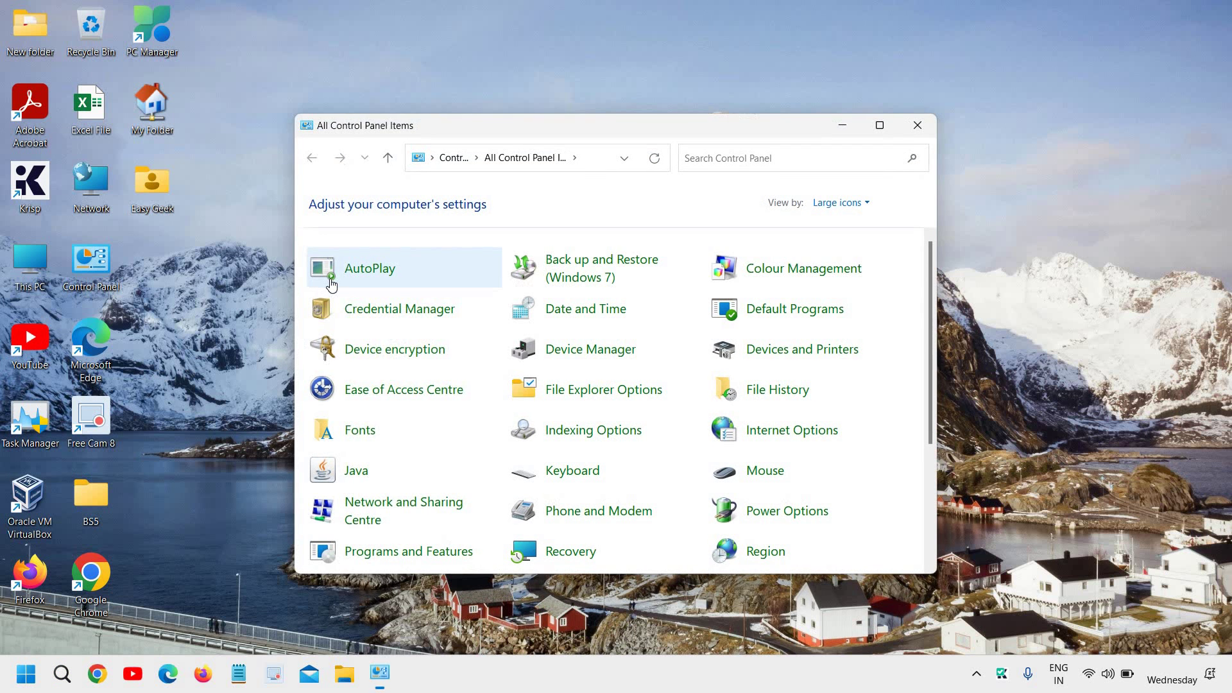
- Maximize Control Panel and keep its items displayed as large icons
click(878, 128)
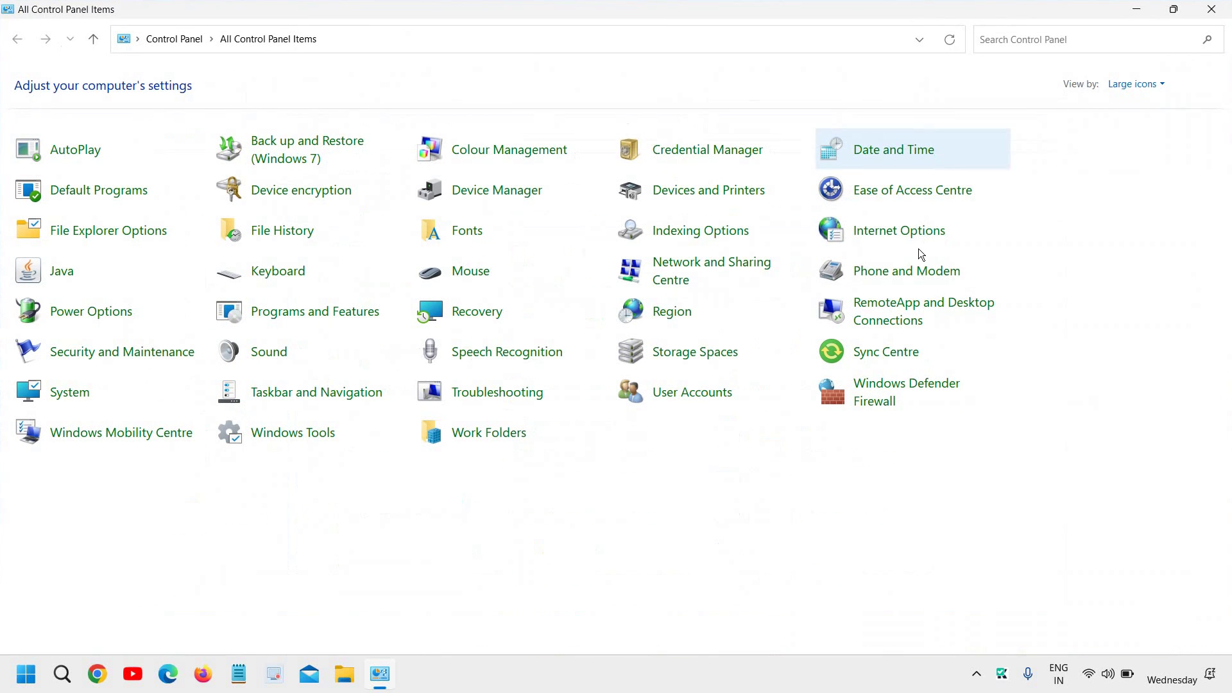
click(1148, 85)
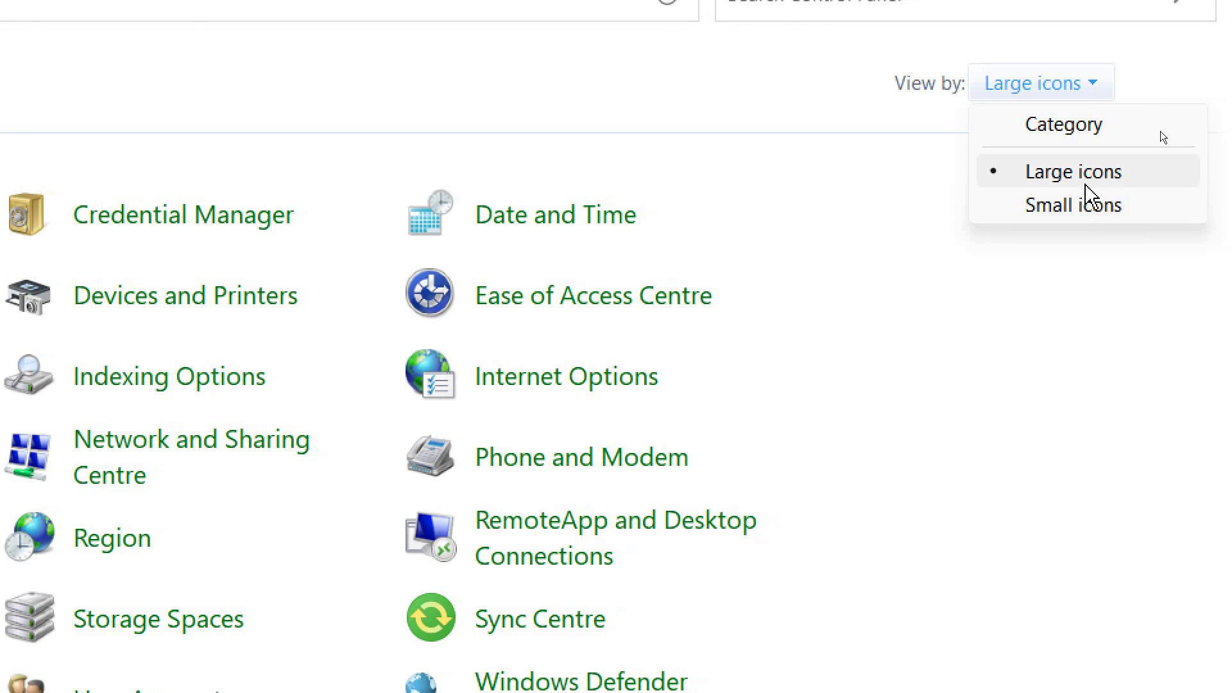
click(1081, 180)
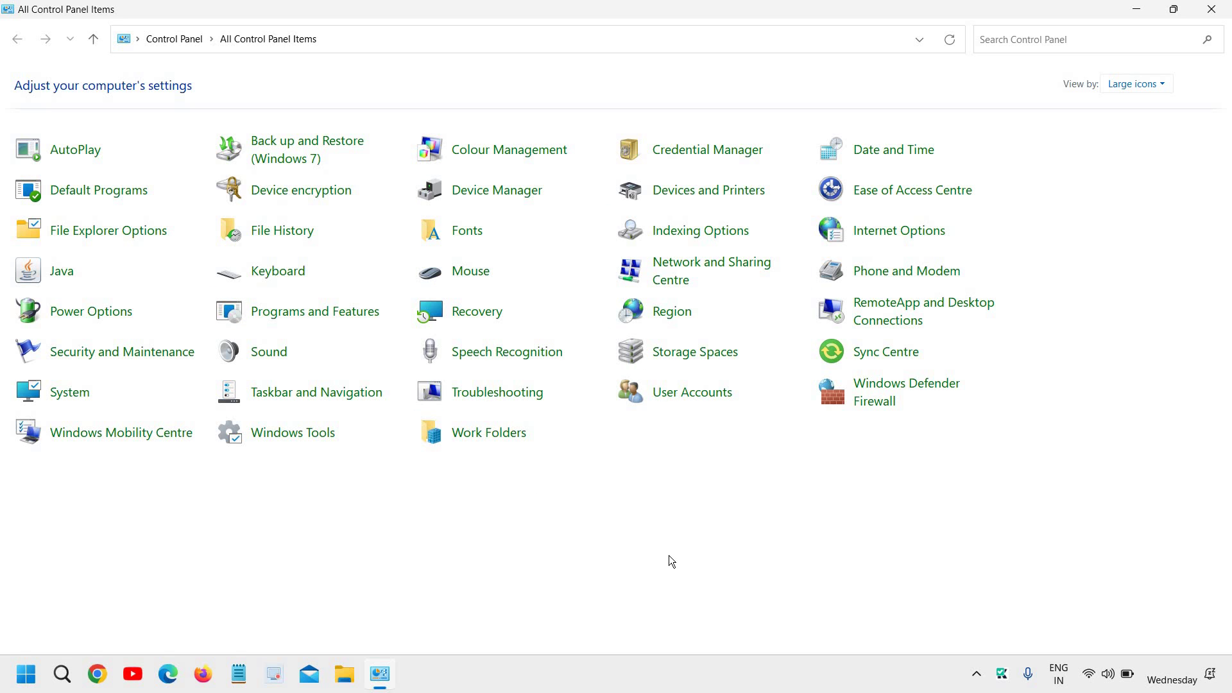
- Open Sound settings, minimize Control Panel, and move the Sound dialog up and left
click(280, 354)
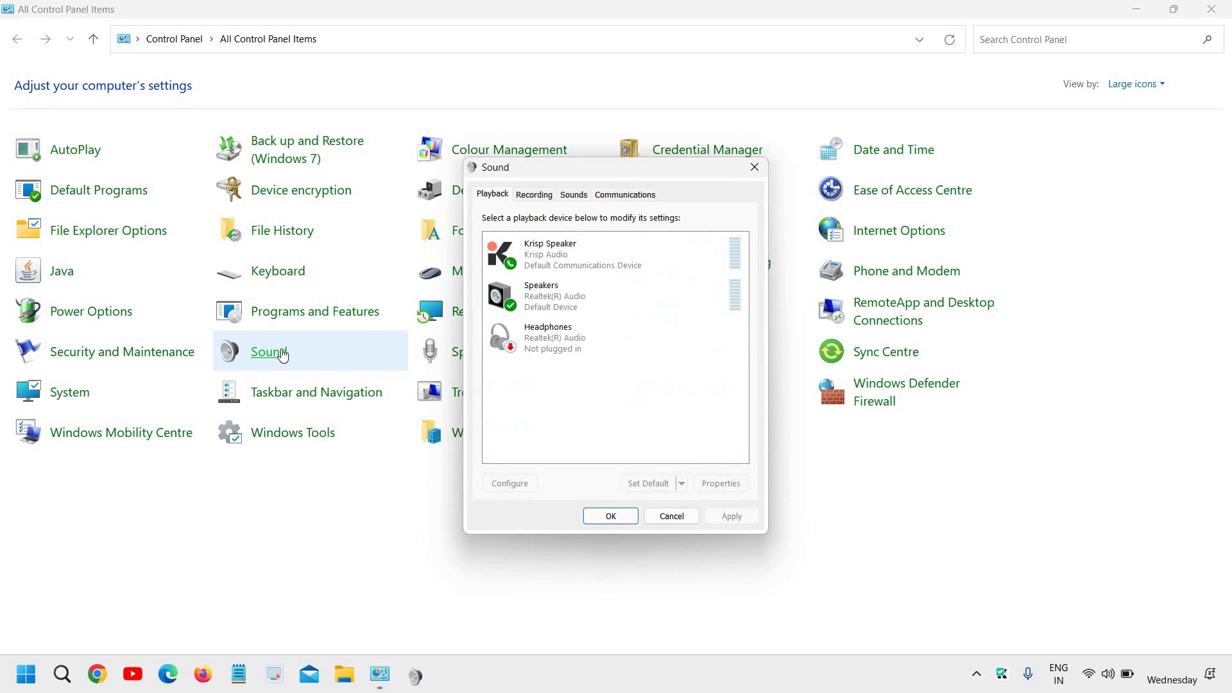
click(1137, 8)
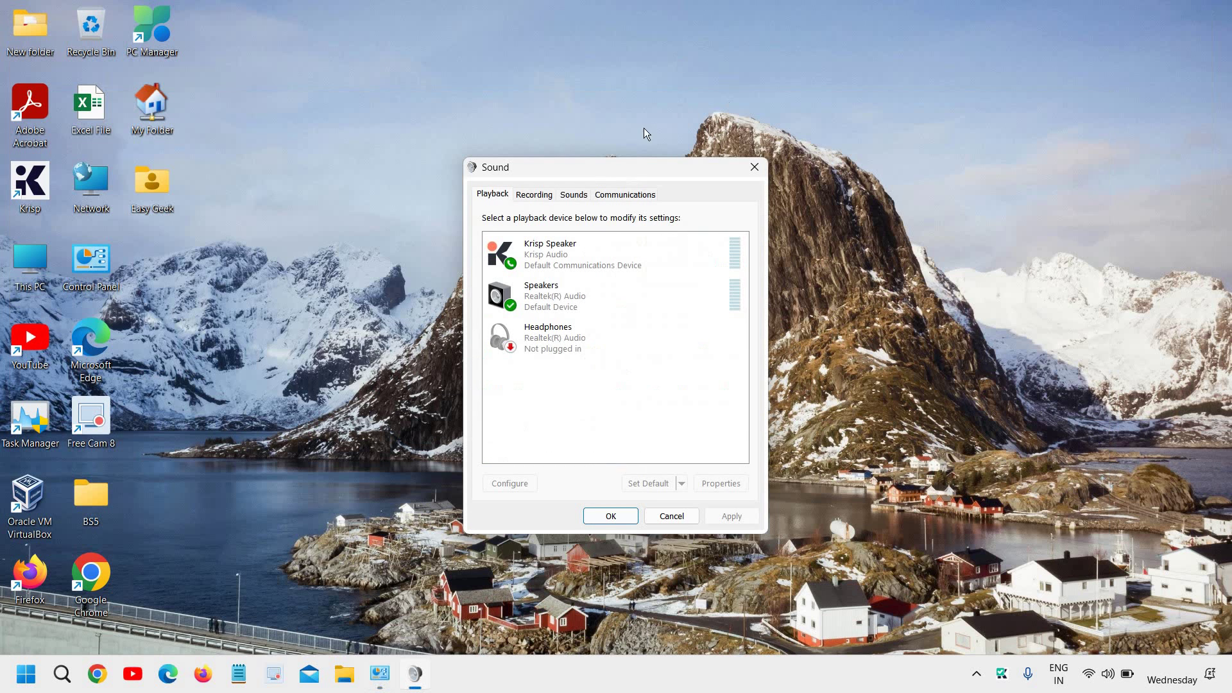
drag(598, 174, 338, 142)
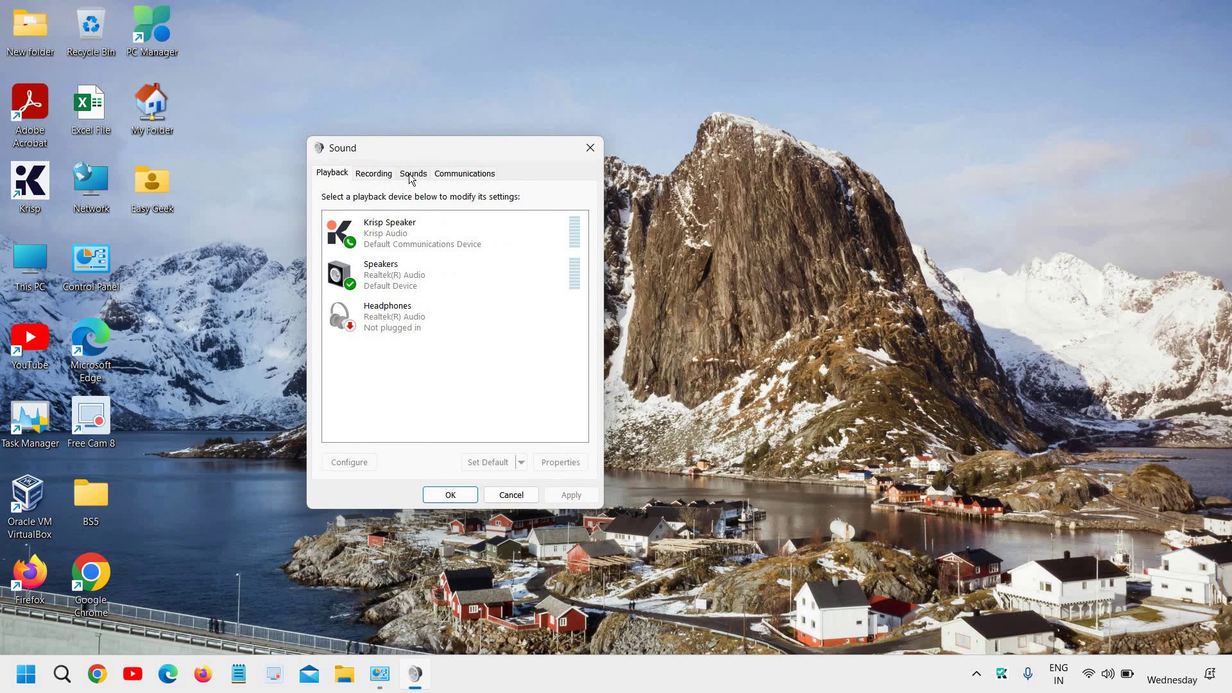
- On the Sounds tab, change the sound scheme from No Sounds to Windows Default
click(417, 173)
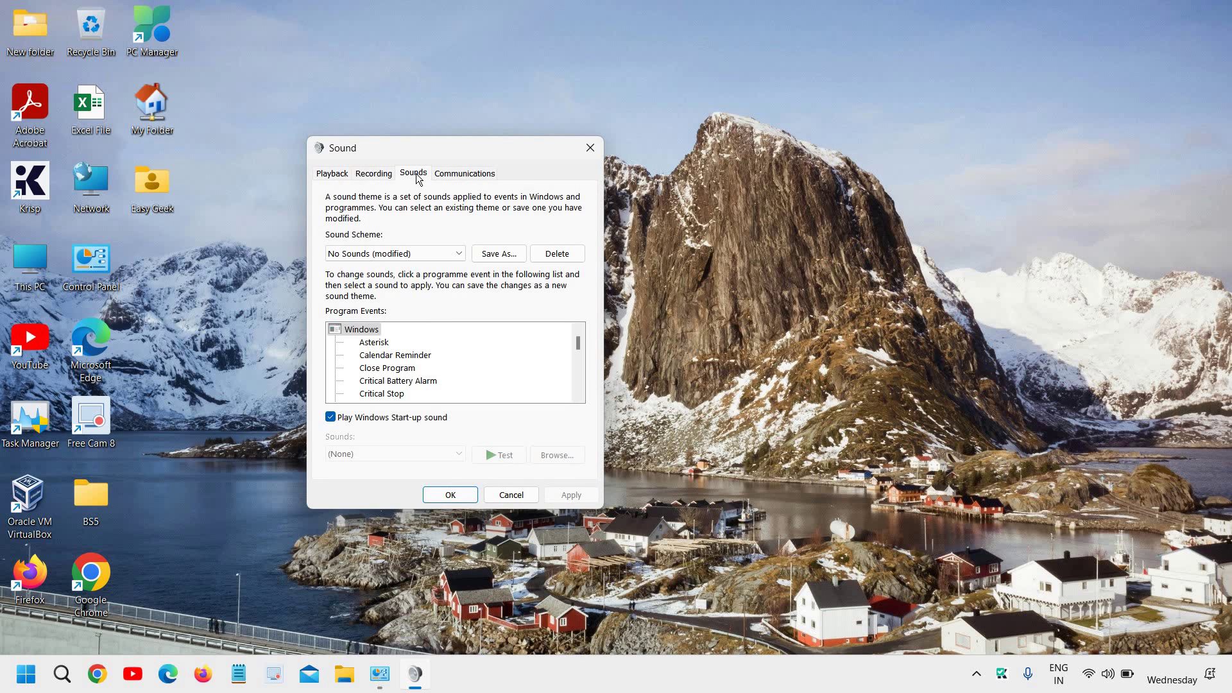
click(420, 254)
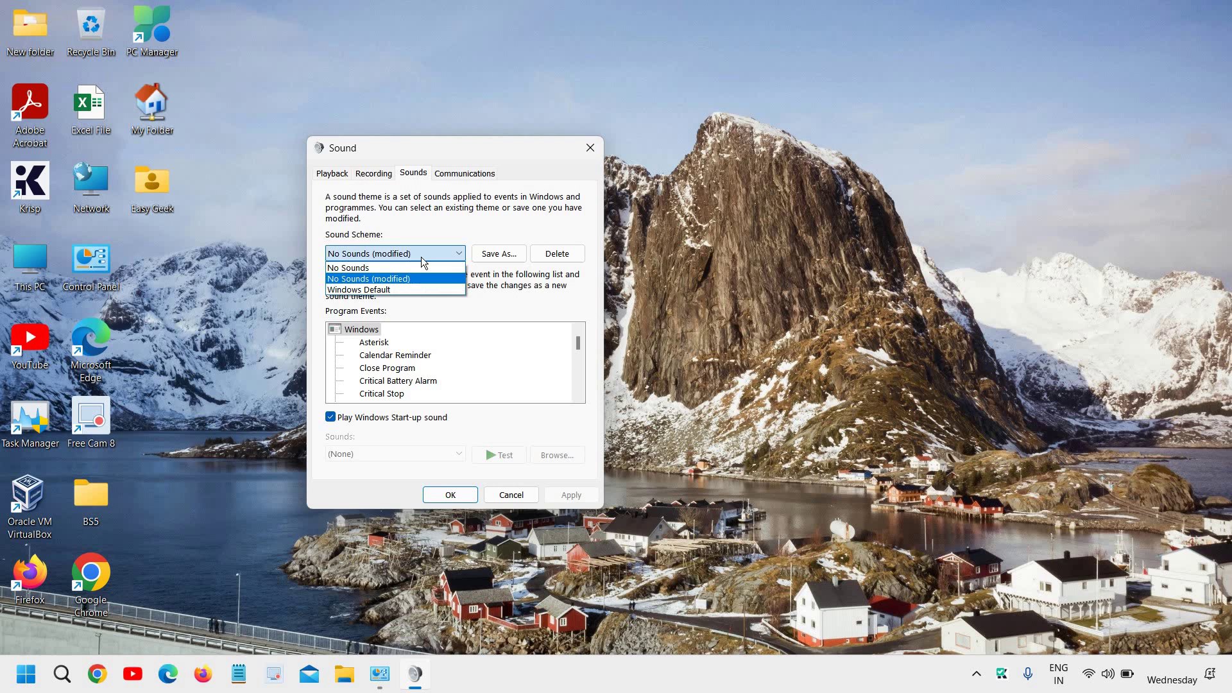
click(374, 290)
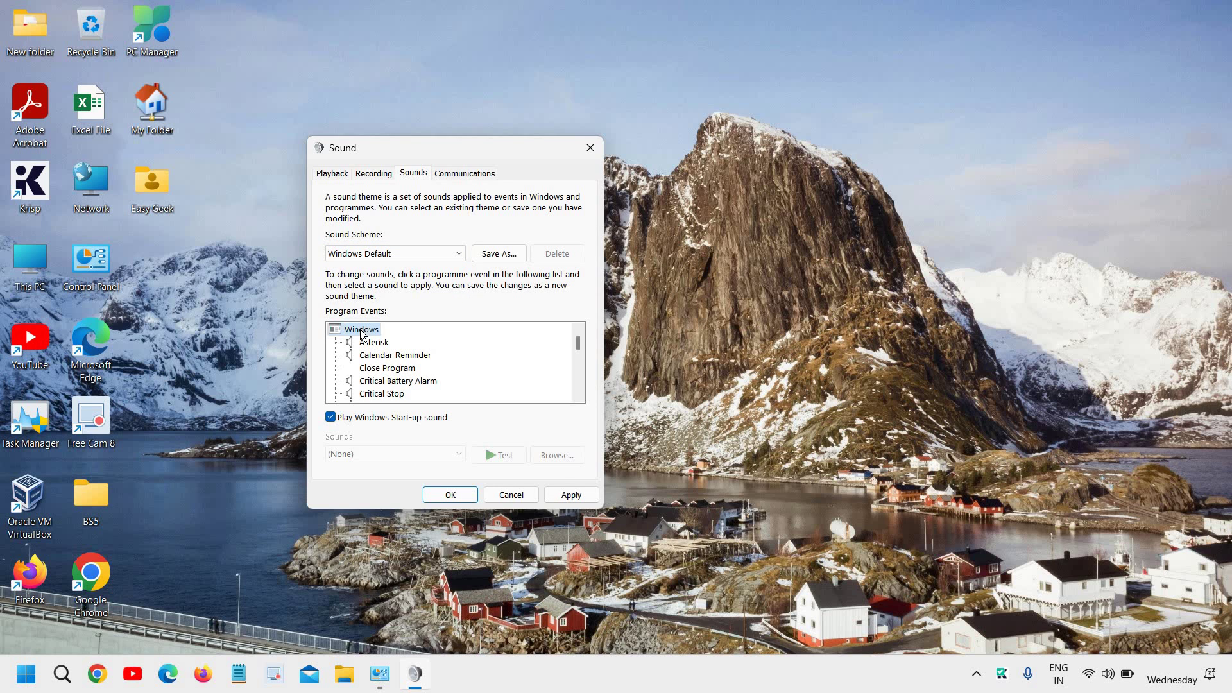
- Select Calendar Reminder in Program Events, then arrow down to the Select event
click(377, 358)
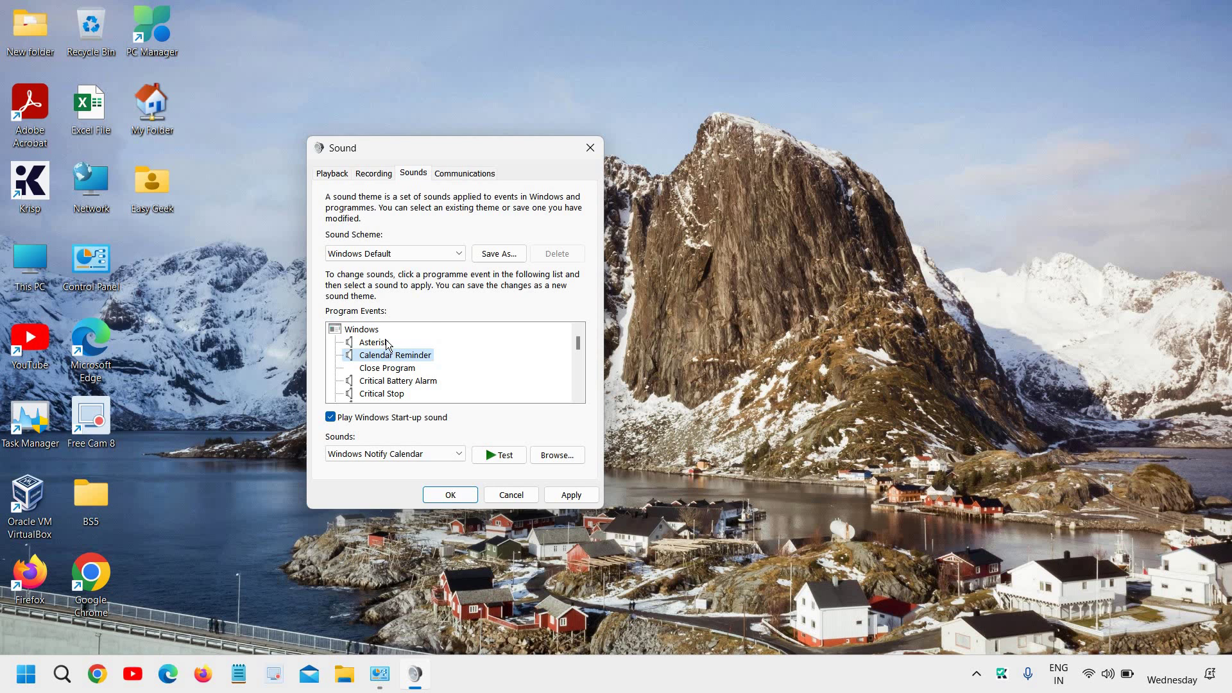
key(Down)
key(Down)
key(Down)
key(Down)
key(Down)
key(Down)
key(Down)
key(Down)
key(Down)
key(Down)
key(Down)
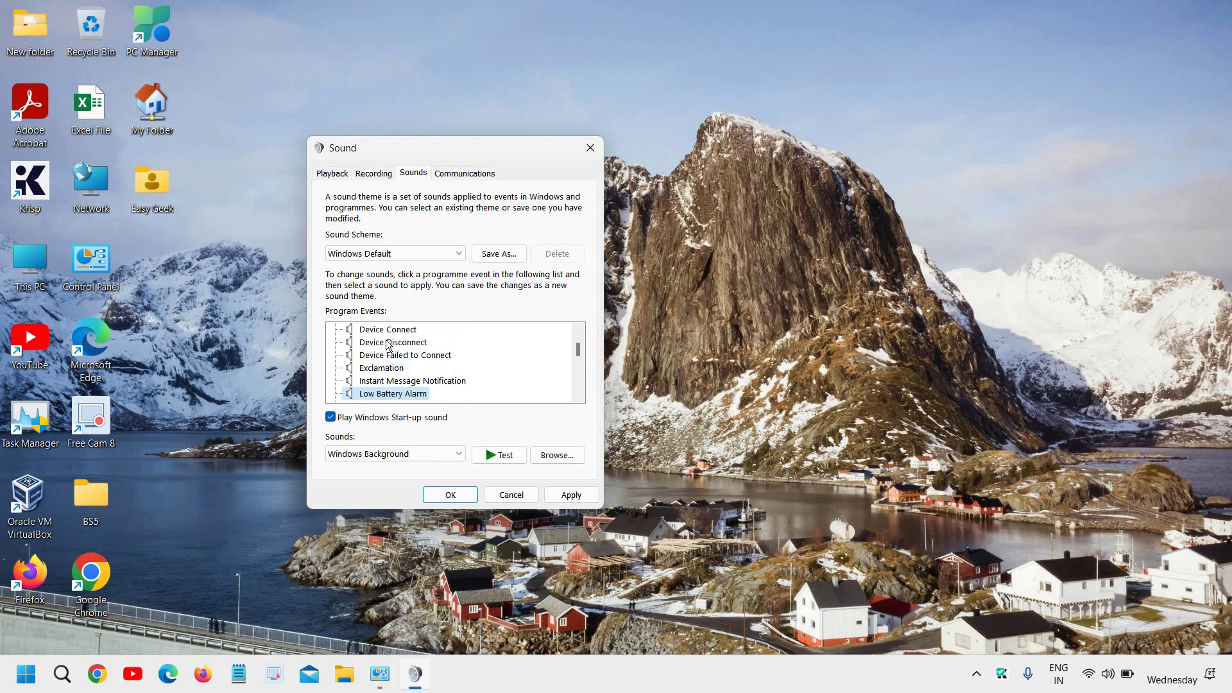
key(Down)
key(Down)
key(Down)
key(Down)
key(Down)
key(Down)
key(Down)
key(Down)
key(Down)
key(Down)
key(Down)
key(Down)
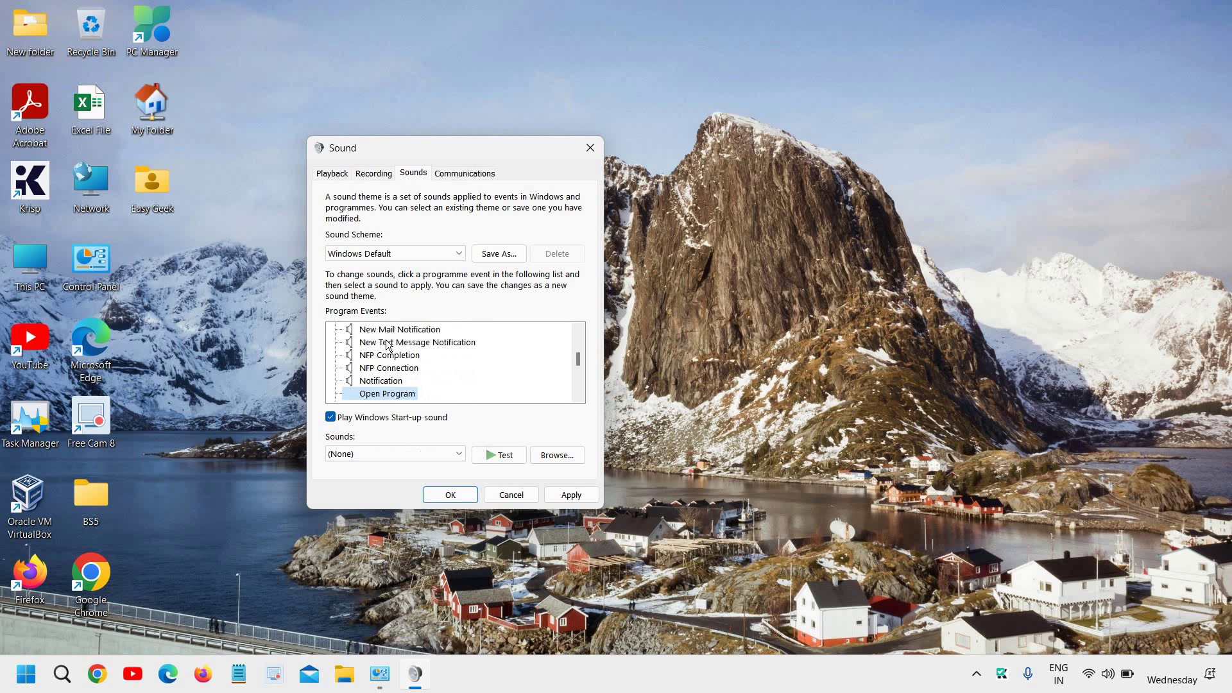
key(Down)
key(Down)
key(Down)
key(Down)
key(Down)
key(Down)
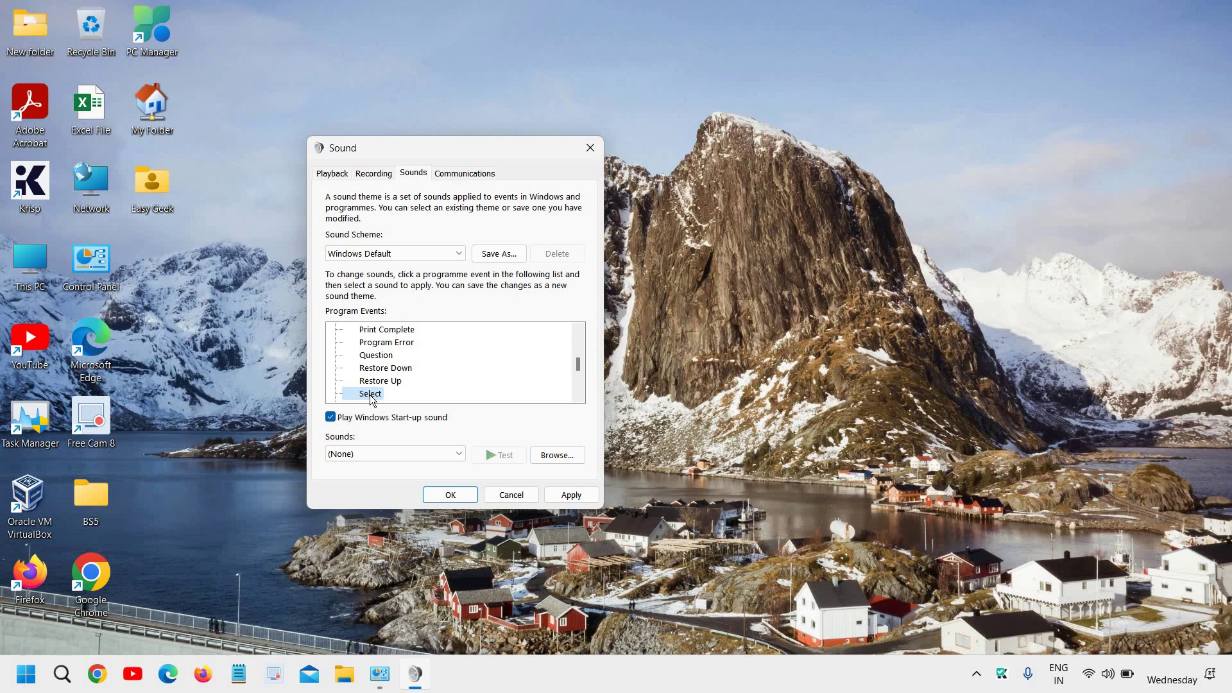
- Assign the tada sound to the Select event and preview it
click(379, 455)
scroll(364, 359, down, 2)
scroll(367, 375, down, 2)
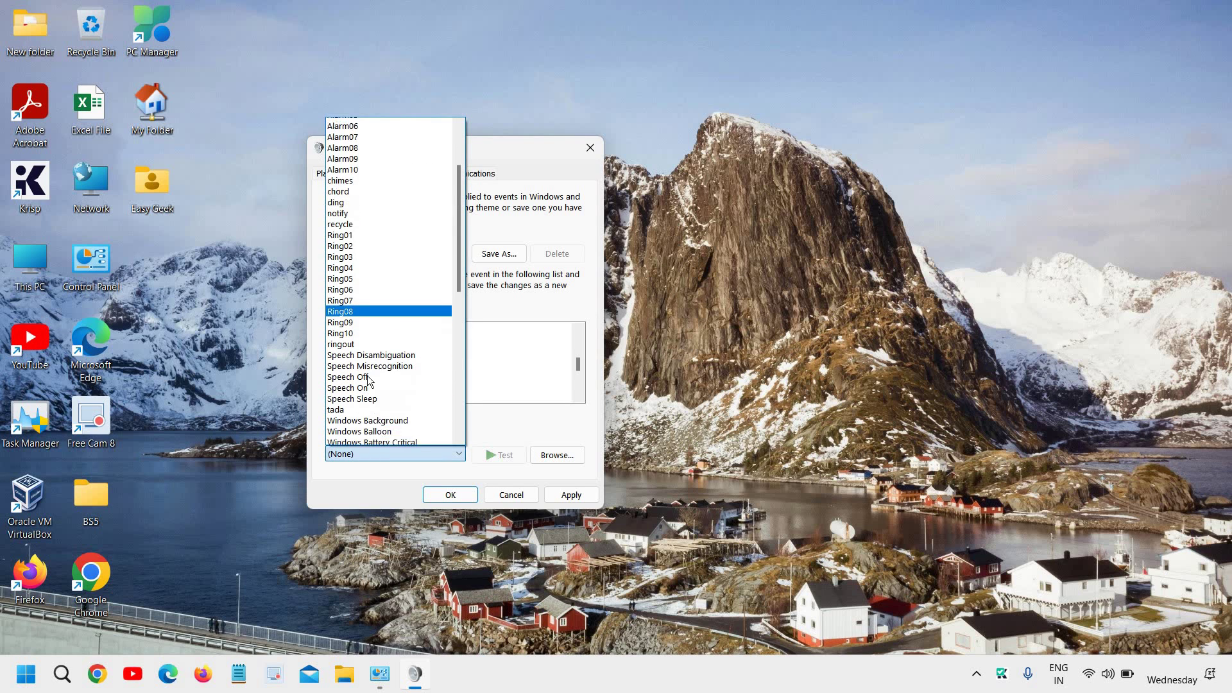
scroll(367, 375, down, 2)
scroll(366, 370, down, 2)
scroll(366, 309, down, 1)
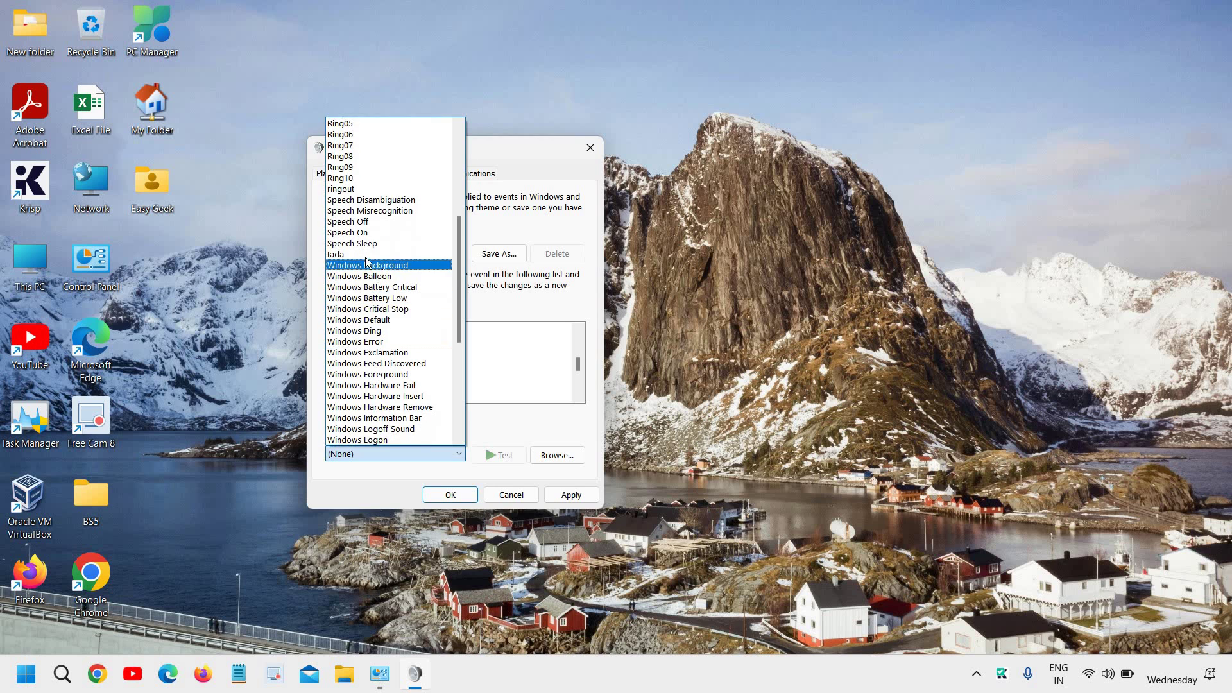
click(366, 254)
click(505, 455)
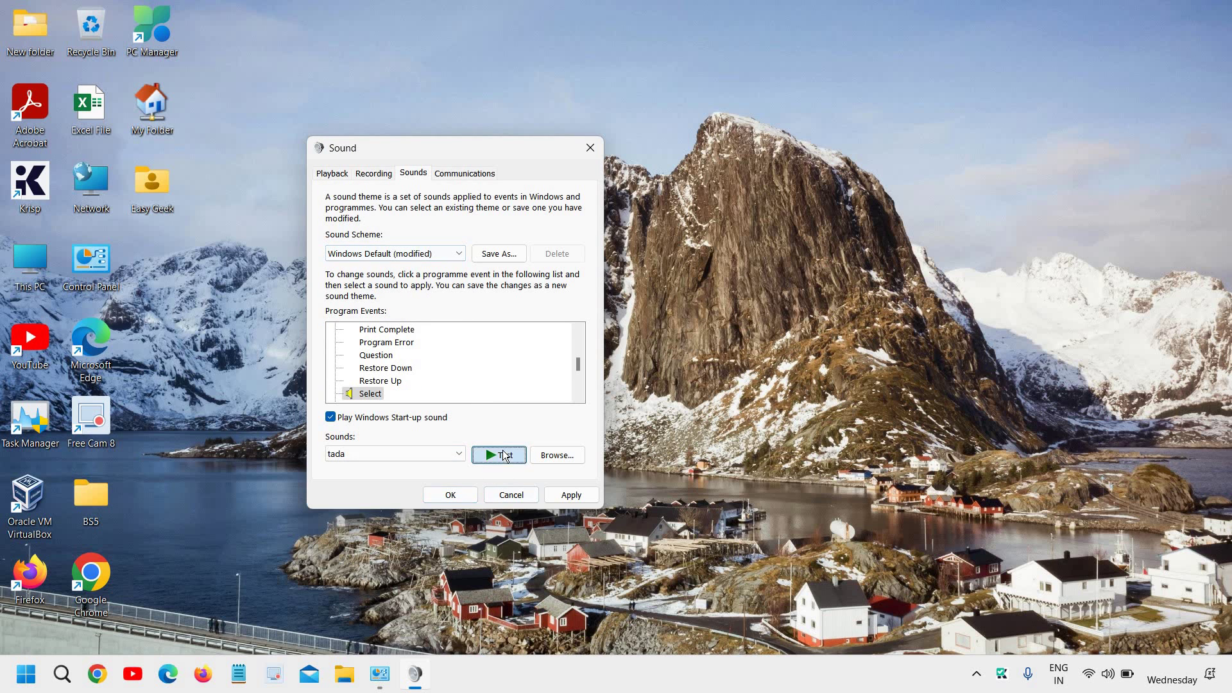
- Switch the Select event's sound to Windows Startup and preview it
click(452, 453)
scroll(438, 363, down, 1)
scroll(438, 373, down, 2)
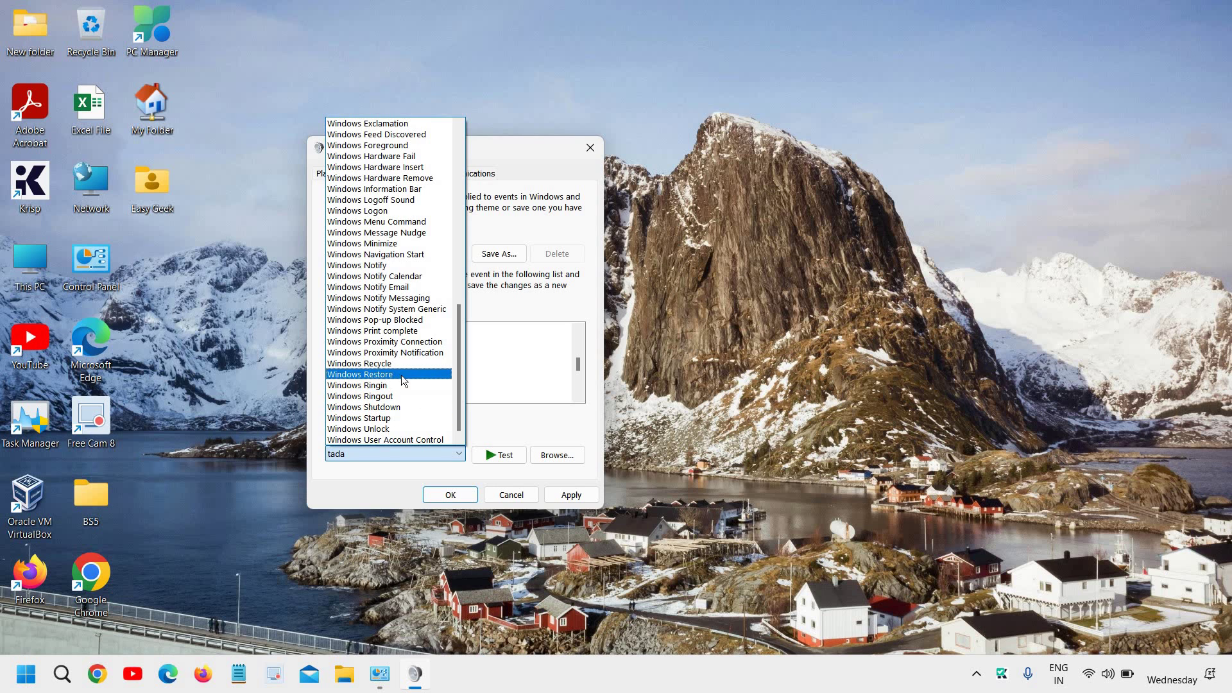
click(405, 419)
click(493, 453)
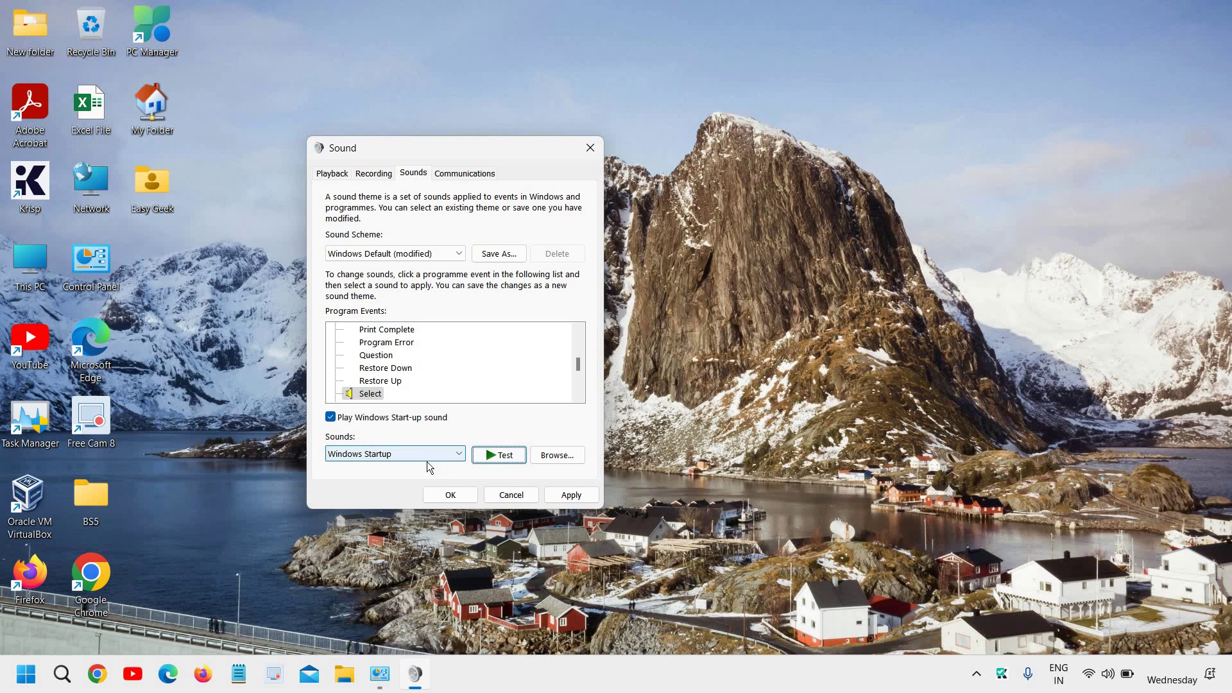
- Apply the Windows Startup Select sound, close the Sound dialog, then launch Firefox
click(573, 494)
click(450, 496)
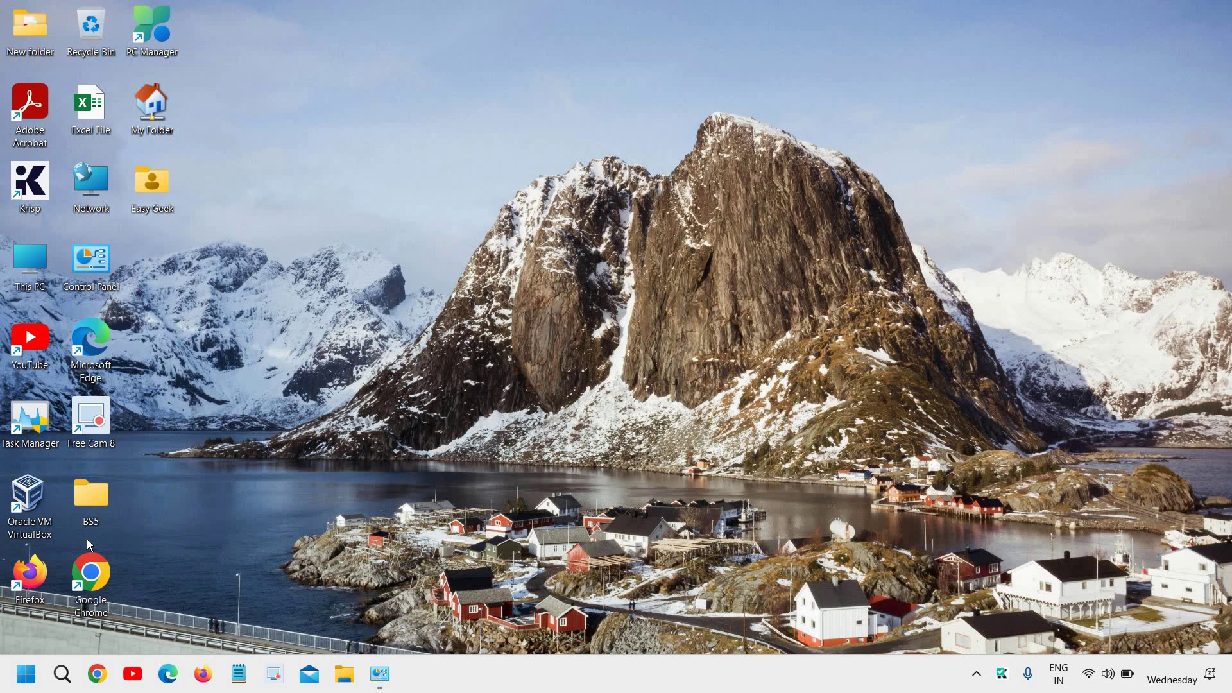
double_click(32, 580)
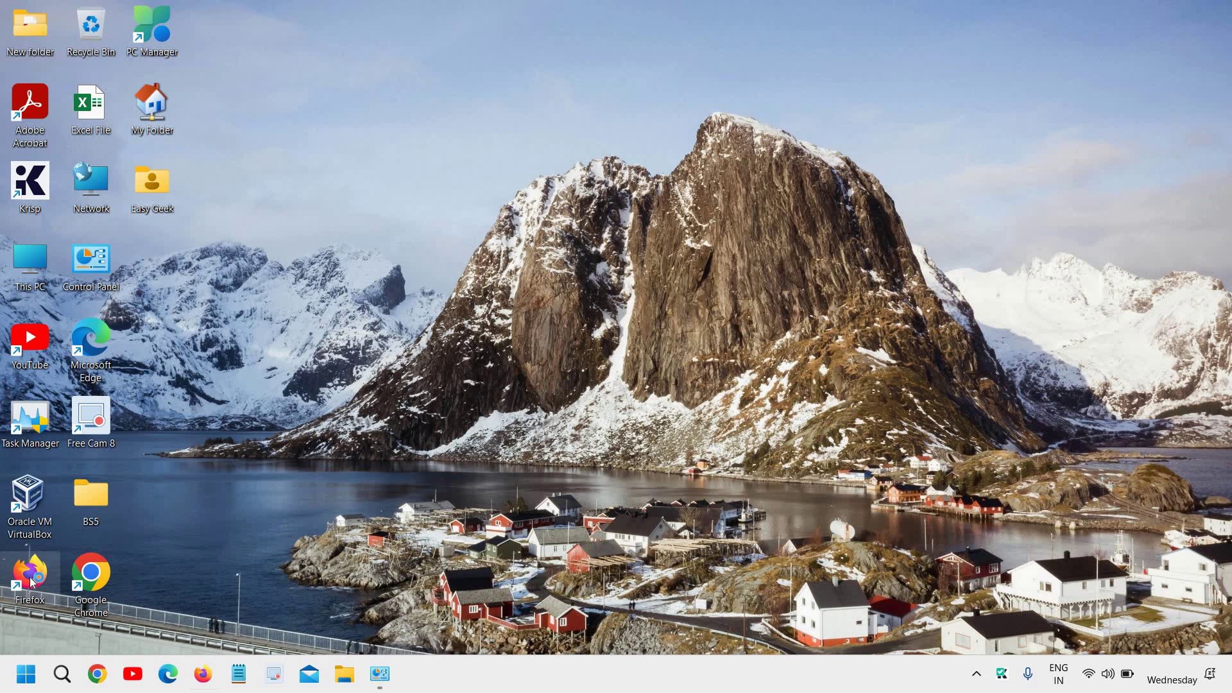